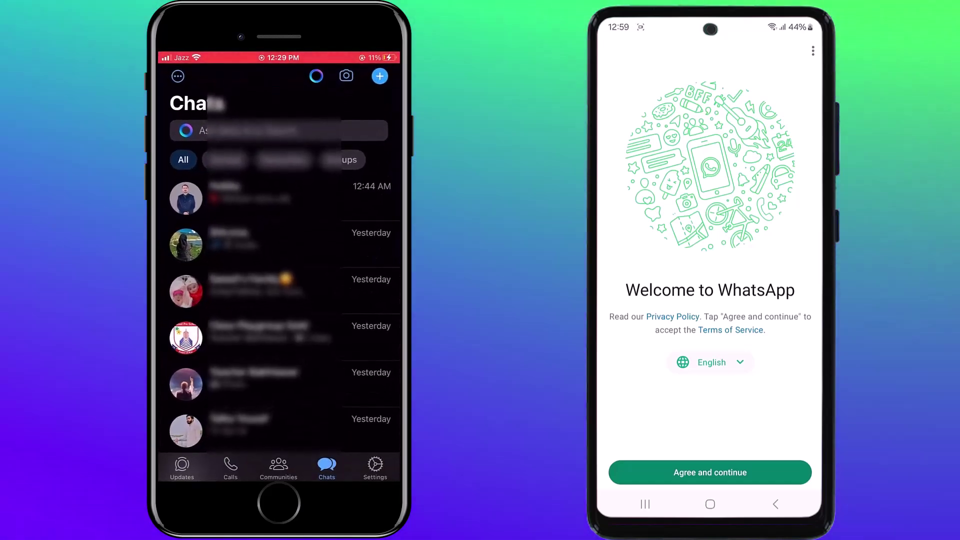
{"action": "scroll", "coordinate": [279, 300], "scroll_direction": "down", "scroll_amount": 5}
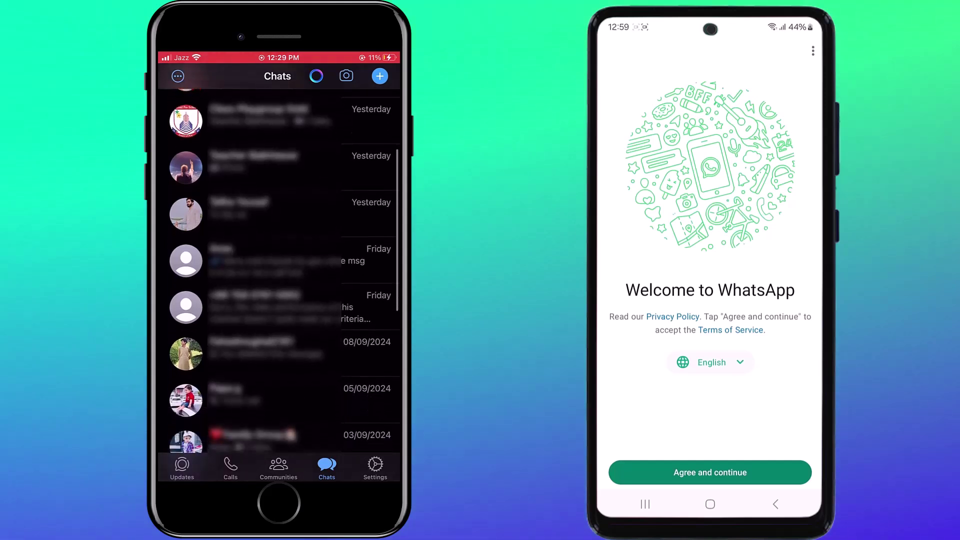
{"action": "scroll", "coordinate": [279, 278], "scroll_direction": "down", "scroll_amount": 3}
{"action": "scroll", "coordinate": [279, 278], "scroll_direction": "down", "scroll_amount": 2}
{"action": "scroll", "coordinate": [279, 278], "scroll_direction": "down", "scroll_amount": 2}
{"action": "scroll", "coordinate": [279, 277], "scroll_direction": "down", "scroll_amount": 2}
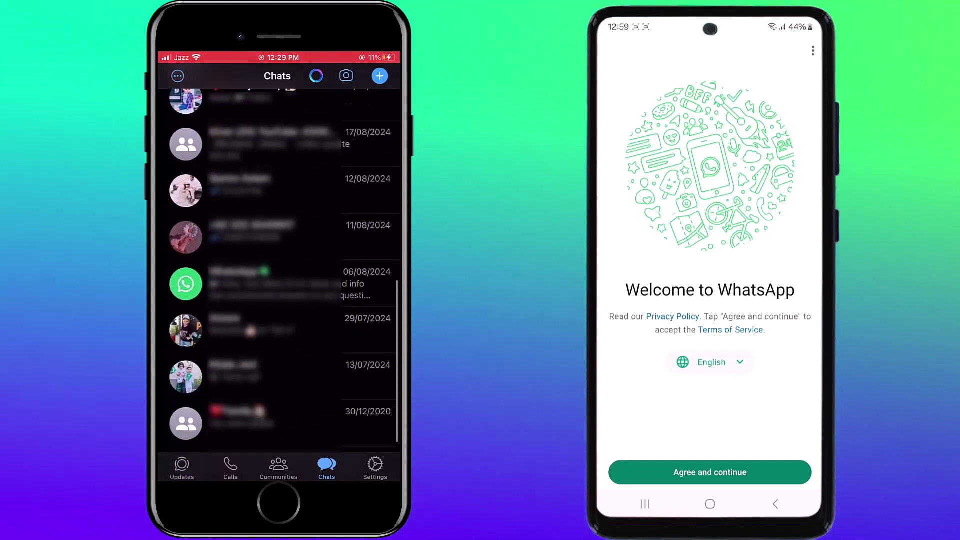
{"action": "scroll", "coordinate": [279, 278], "scroll_direction": "up", "scroll_amount": 3}
{"action": "scroll", "coordinate": [279, 278], "scroll_direction": "up", "scroll_amount": 3}
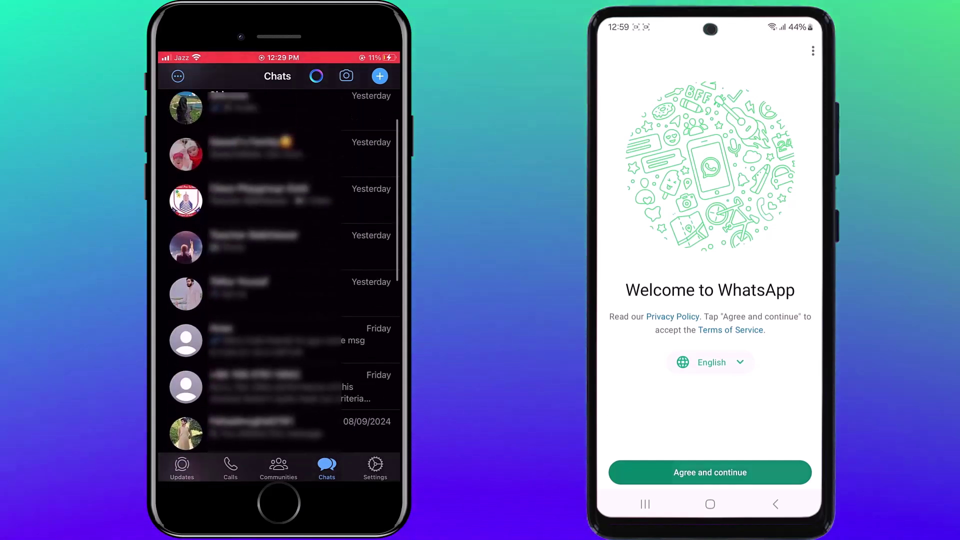
{"action": "scroll", "coordinate": [279, 277], "scroll_direction": "up", "scroll_amount": 3}
{"action": "scroll", "coordinate": [279, 277], "scroll_direction": "up", "scroll_amount": 1}
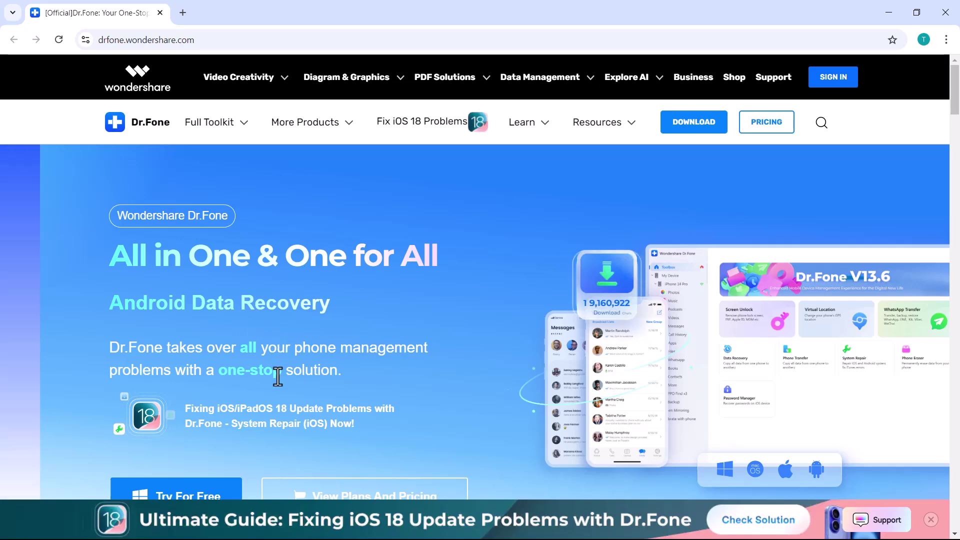
{"action": "scroll", "coordinate": [276, 380], "scroll_direction": "down", "scroll_amount": 2}
{"action": "scroll", "coordinate": [275, 380], "scroll_direction": "down", "scroll_amount": 3}
{"action": "scroll", "coordinate": [275, 380], "scroll_direction": "down", "scroll_amount": 2}
{"action": "scroll", "coordinate": [275, 379], "scroll_direction": "down", "scroll_amount": 2}
{"action": "scroll", "coordinate": [275, 379], "scroll_direction": "down", "scroll_amount": 1}
{"action": "scroll", "coordinate": [275, 379], "scroll_direction": "down", "scroll_amount": 2}
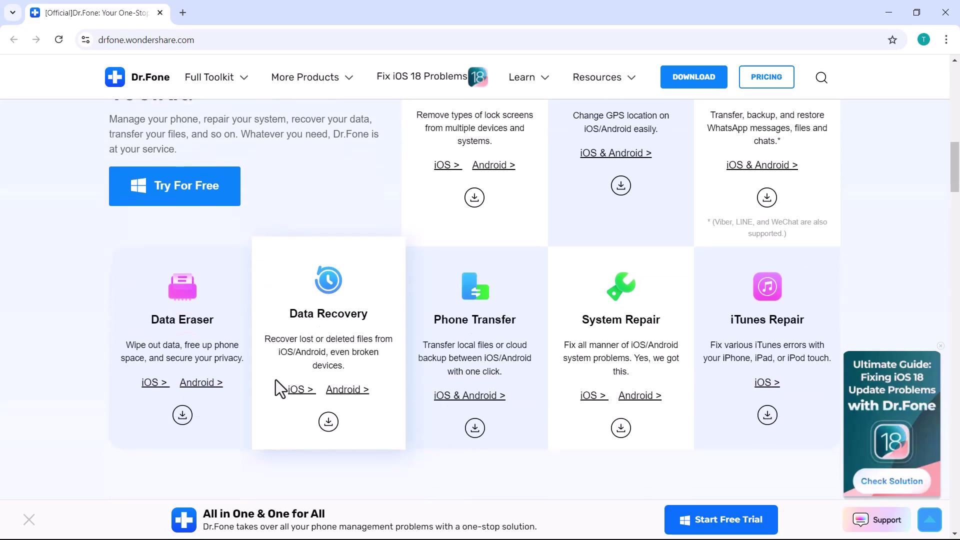
{"action": "scroll", "coordinate": [275, 379], "scroll_direction": "down", "scroll_amount": 3}
{"action": "scroll", "coordinate": [275, 380], "scroll_direction": "down", "scroll_amount": 3}
{"action": "scroll", "coordinate": [275, 379], "scroll_direction": "down", "scroll_amount": 1}
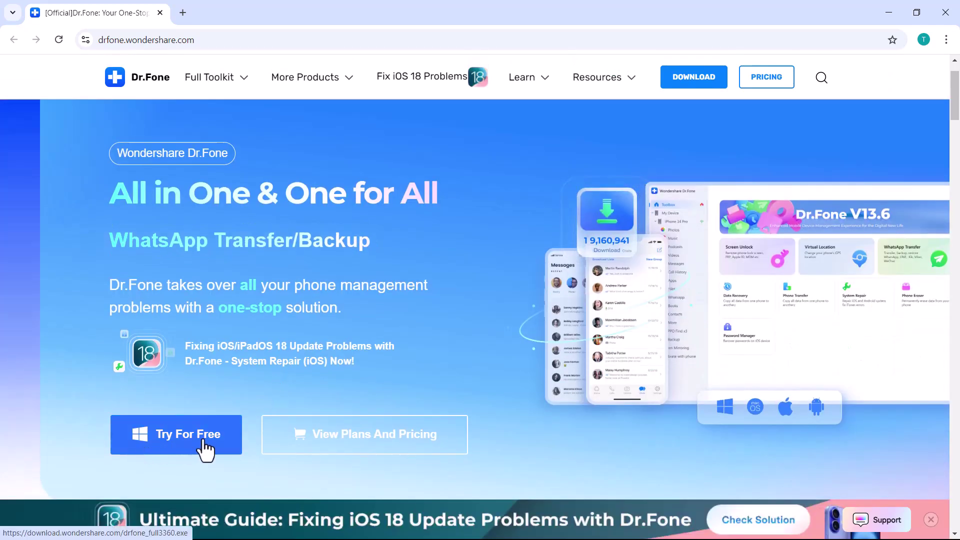
Download the free Windows Dr.Fone installer from drfone.wondershare.com with Try For Free.
{"action": "left_click", "coordinate": [203, 443]}
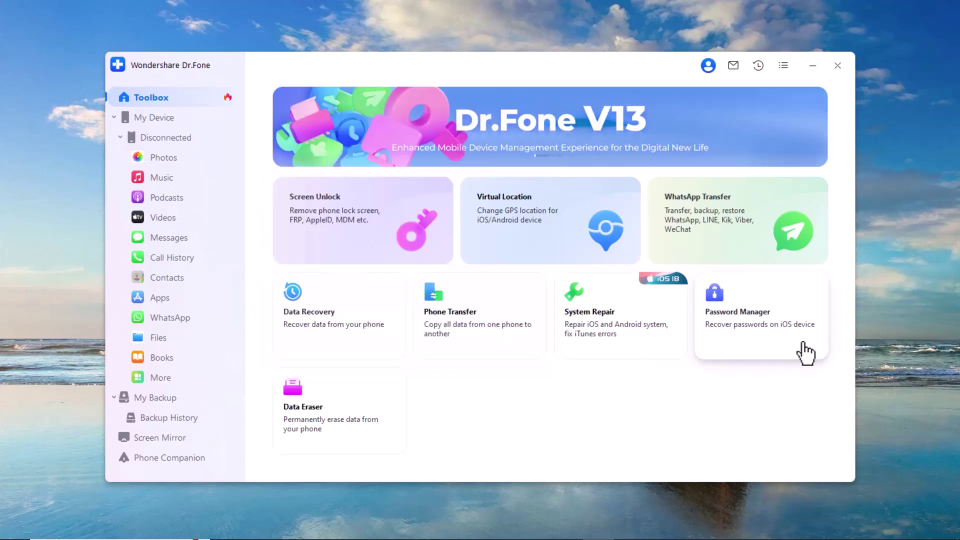
{"action": "mouse_move", "coordinate": [761, 315]}
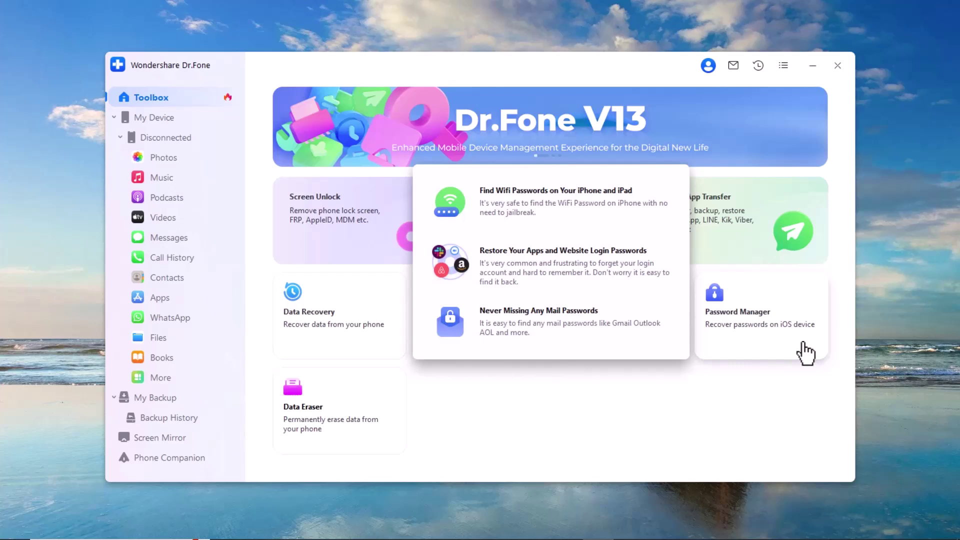
{"action": "left_click", "coordinate": [803, 346]}
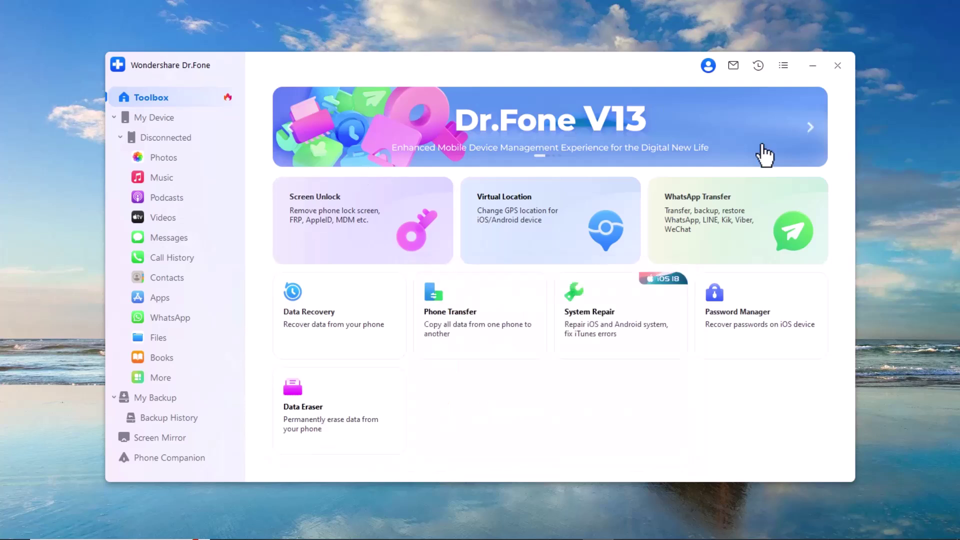
{"action": "mouse_move", "coordinate": [738, 220]}
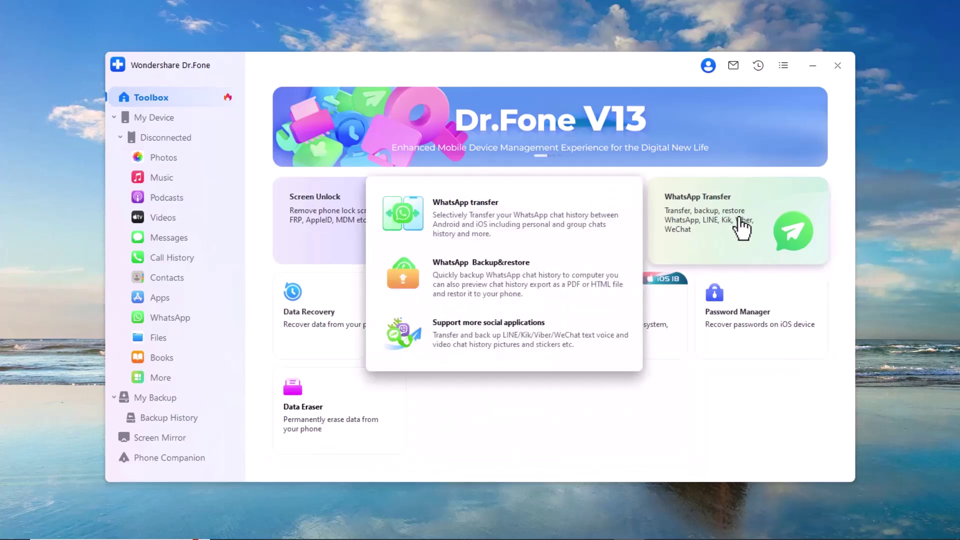
Open WhatsApp Transfer, preview the WA Business, LINE, Viber, Kik and WeChat tabs, then return to WhatsApp.
{"action": "left_click", "coordinate": [639, 240]}
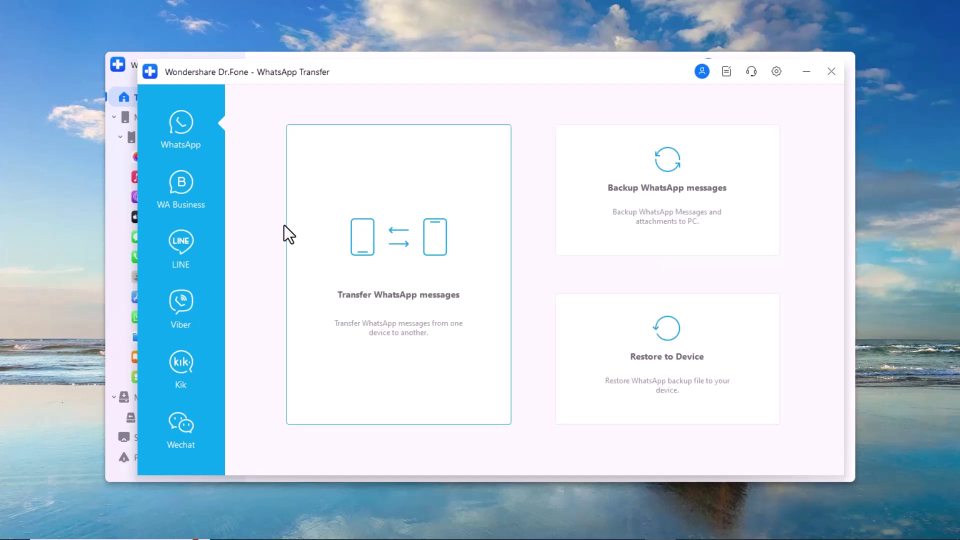
{"action": "left_click", "coordinate": [196, 184]}
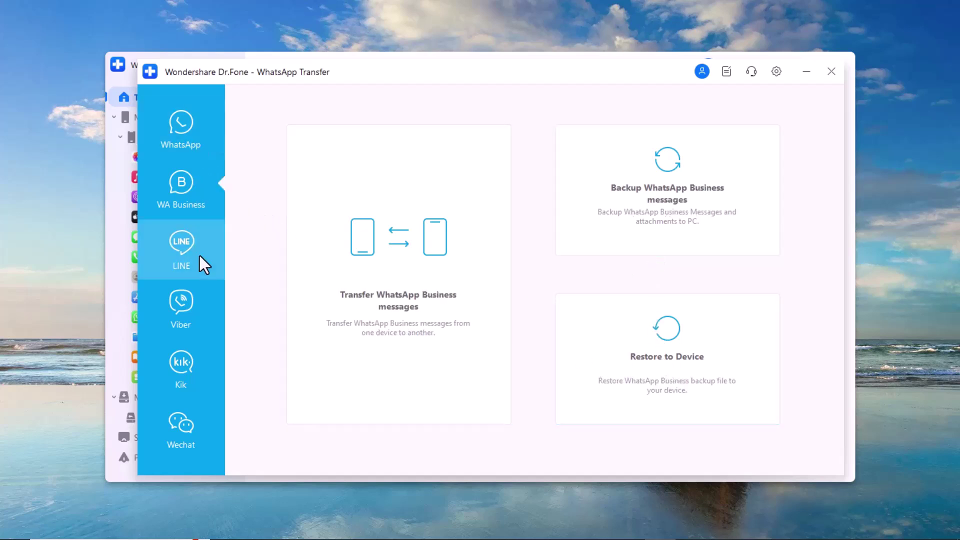
{"action": "left_click", "coordinate": [200, 255]}
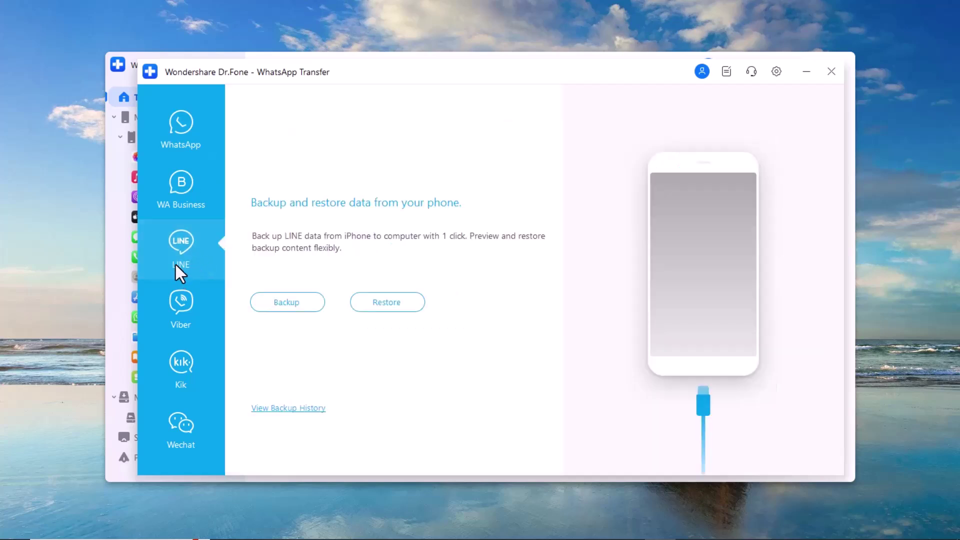
{"action": "left_click", "coordinate": [187, 319]}
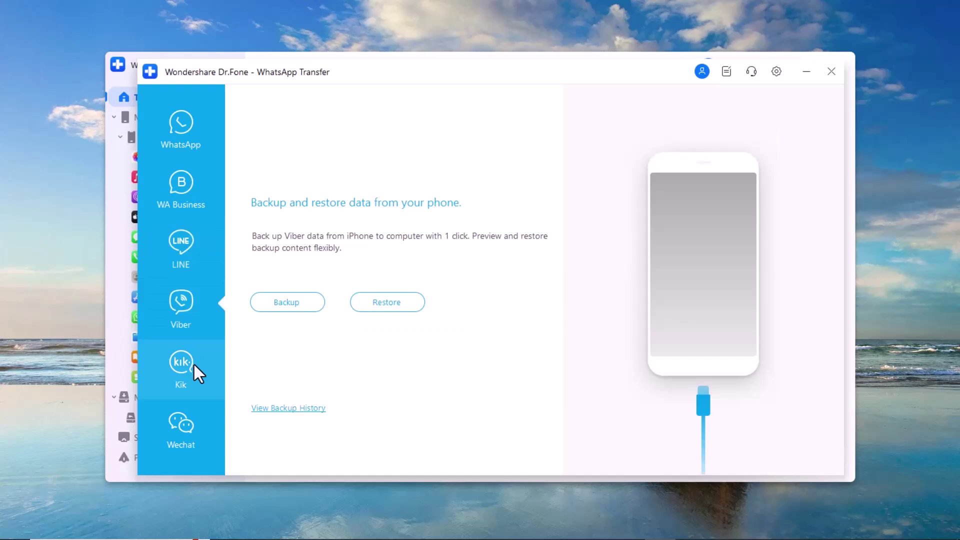
{"action": "left_click", "coordinate": [193, 363]}
{"action": "left_click", "coordinate": [188, 427]}
{"action": "left_click", "coordinate": [181, 141]}
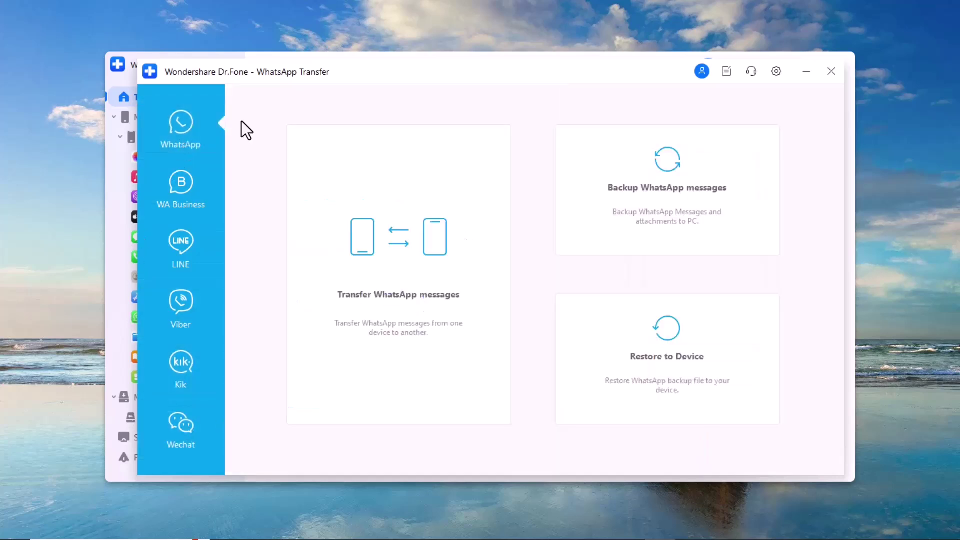
Transfer WhatsApp messages with iPhone 7 Plus as source and Galaxy A55 5G as destination.
{"action": "left_click", "coordinate": [391, 317]}
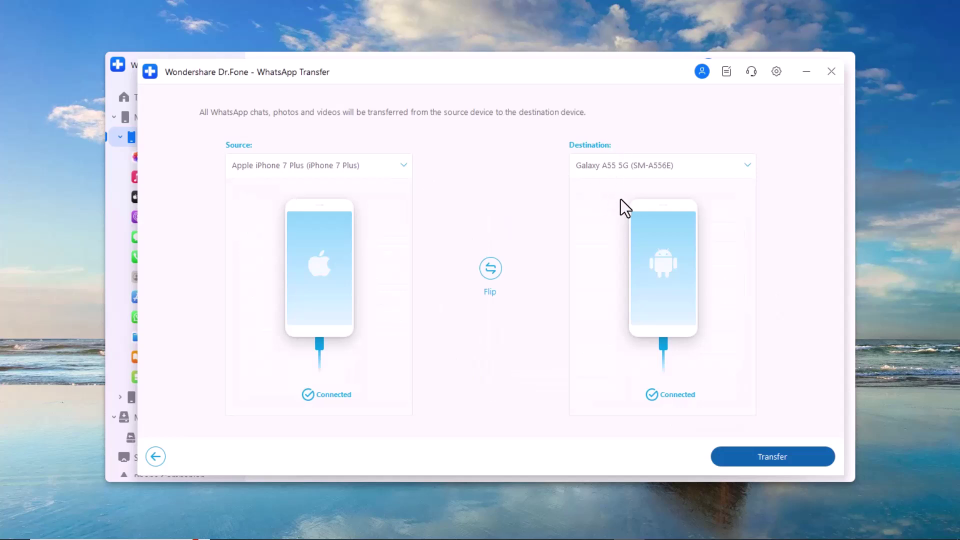
Start the transfer and accept wiping the Galaxy A55 5G's existing WhatsApp data.
{"action": "left_click", "coordinate": [780, 467]}
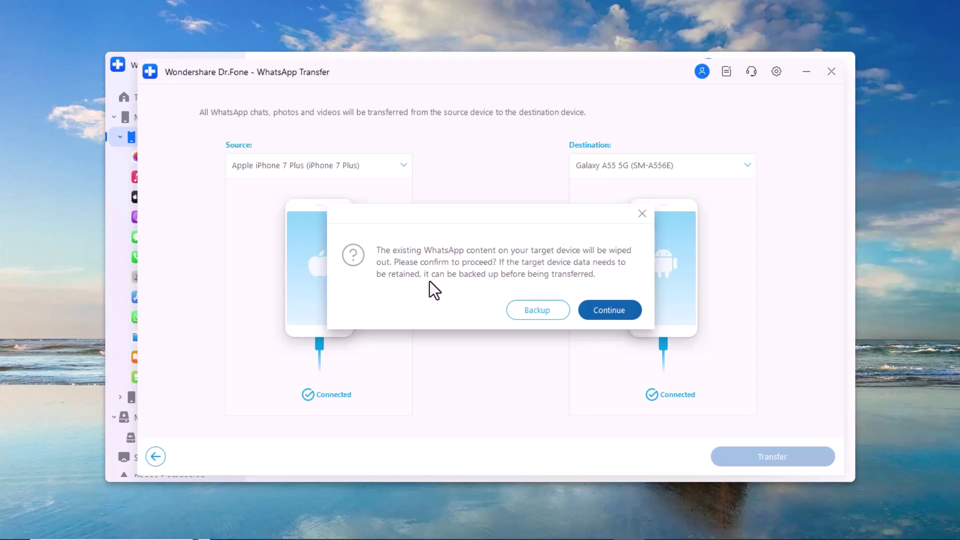
{"action": "left_click", "coordinate": [609, 311]}
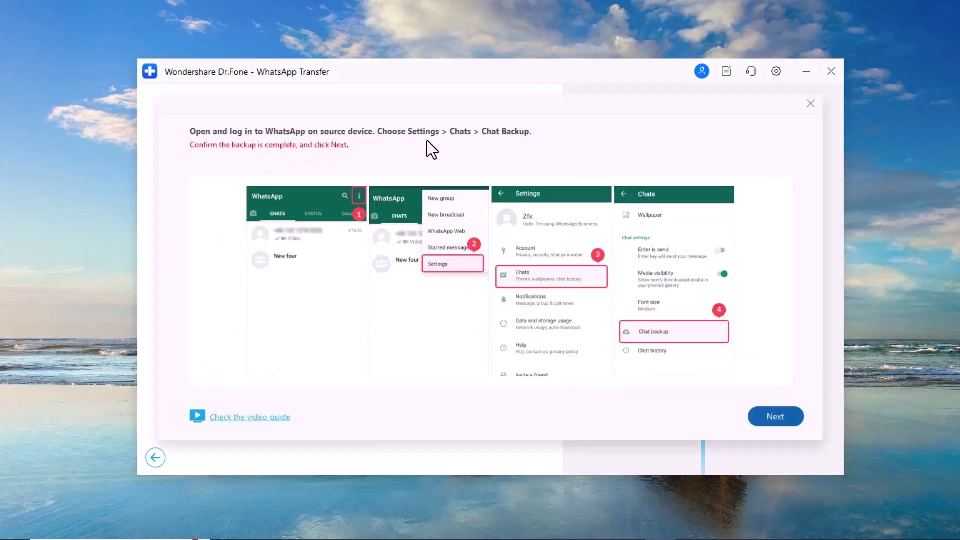
Confirm the iPhone backup, Google Drive disconnection, WhatsApp install and folder-rename prompts through to restore completion.
{"action": "left_click", "coordinate": [780, 418]}
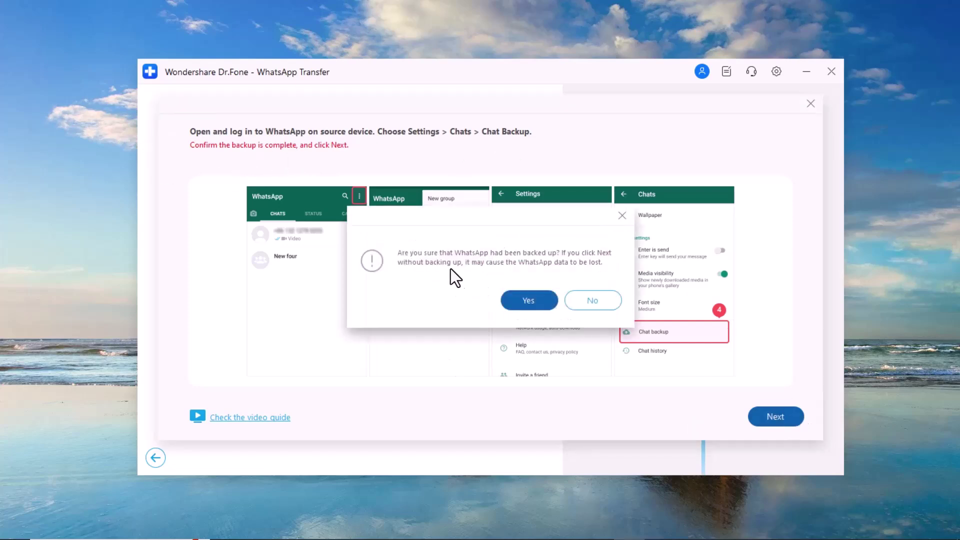
{"action": "left_click", "coordinate": [530, 304]}
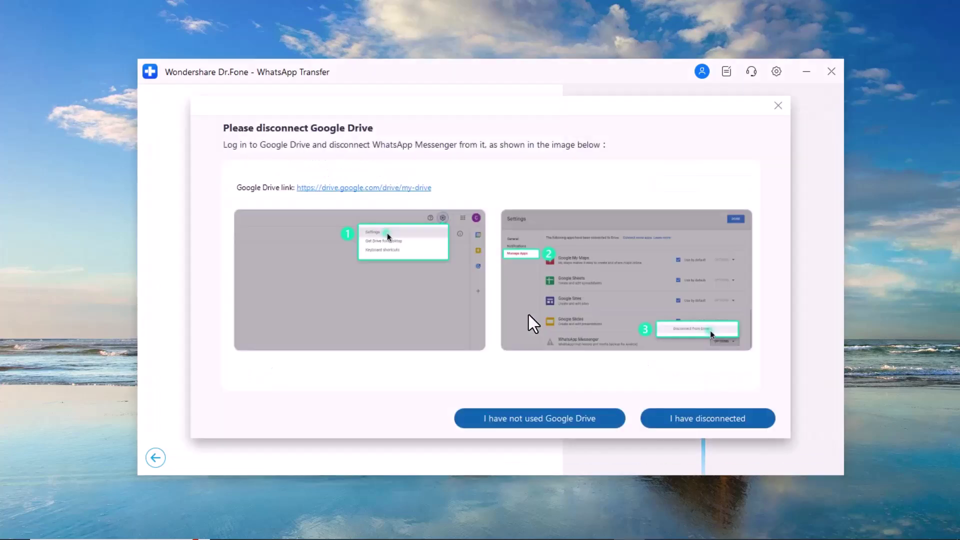
{"action": "left_click", "coordinate": [568, 422]}
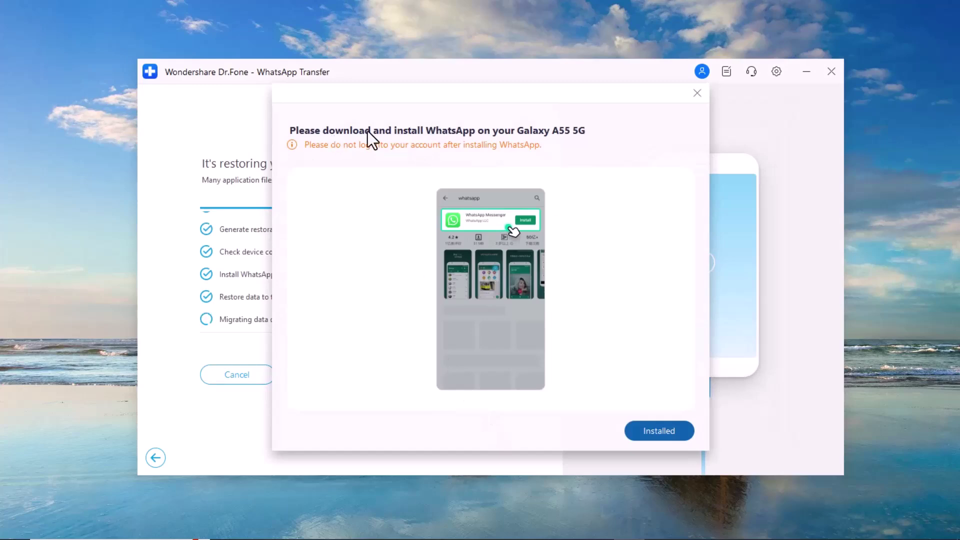
{"action": "left_click", "coordinate": [652, 432]}
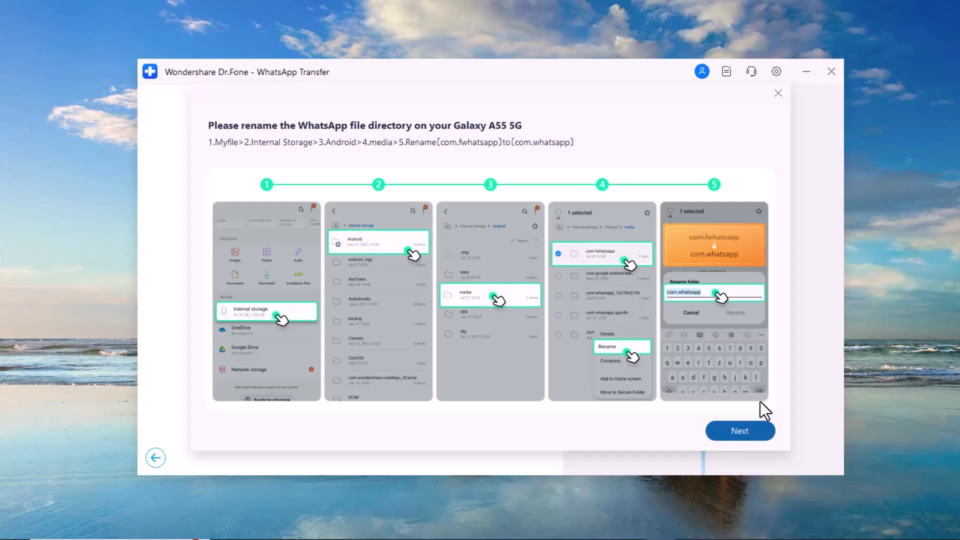
{"action": "left_click", "coordinate": [734, 434]}
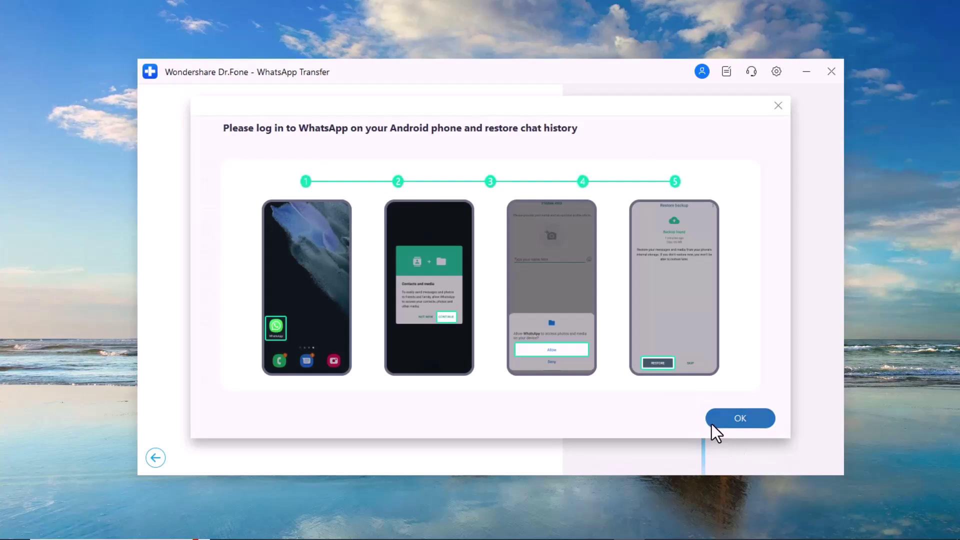
{"action": "left_click", "coordinate": [739, 419]}
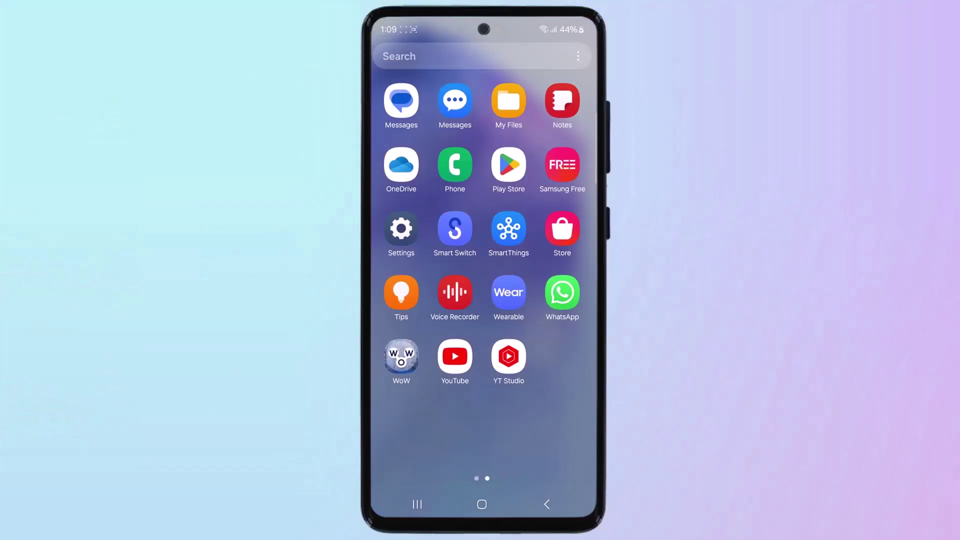
Launch WhatsApp on the Galaxy and open an older transferred chat's message history.
{"action": "left_click", "coordinate": [562, 293]}
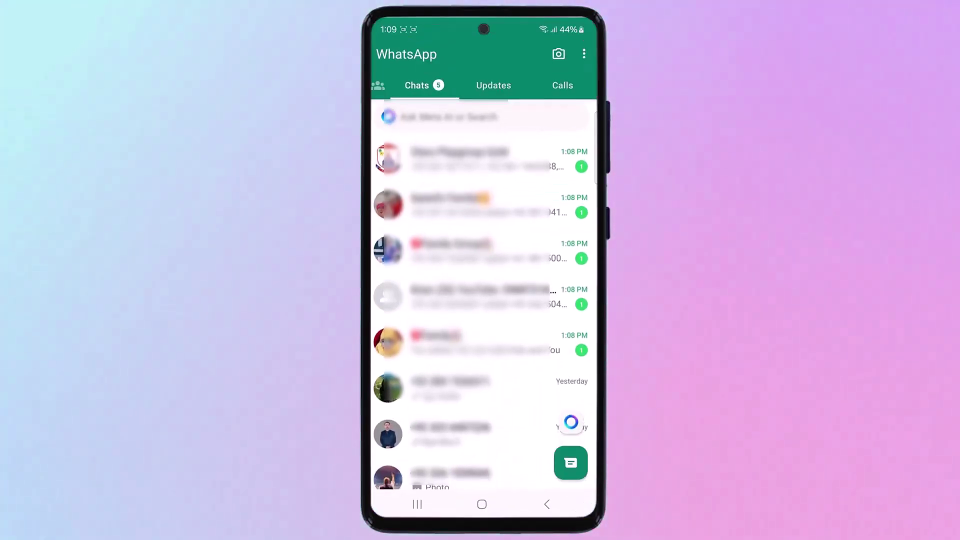
{"action": "scroll", "coordinate": [483, 300], "scroll_direction": "down", "scroll_amount": 3}
{"action": "scroll", "coordinate": [484, 301], "scroll_direction": "down", "scroll_amount": 1}
{"action": "scroll", "coordinate": [484, 300], "scroll_direction": "down", "scroll_amount": 3}
{"action": "scroll", "coordinate": [484, 300], "scroll_direction": "down", "scroll_amount": 3}
{"action": "scroll", "coordinate": [484, 300], "scroll_direction": "down", "scroll_amount": 1}
{"action": "scroll", "coordinate": [484, 300], "scroll_direction": "down", "scroll_amount": 3}
{"action": "scroll", "coordinate": [484, 300], "scroll_direction": "down", "scroll_amount": 3}
{"action": "scroll", "coordinate": [484, 300], "scroll_direction": "down", "scroll_amount": 3}
{"action": "scroll", "coordinate": [484, 300], "scroll_direction": "up", "scroll_amount": 3}
{"action": "scroll", "coordinate": [484, 300], "scroll_direction": "up", "scroll_amount": 3}
{"action": "scroll", "coordinate": [484, 300], "scroll_direction": "up", "scroll_amount": 3}
{"action": "left_click", "coordinate": [465, 386]}
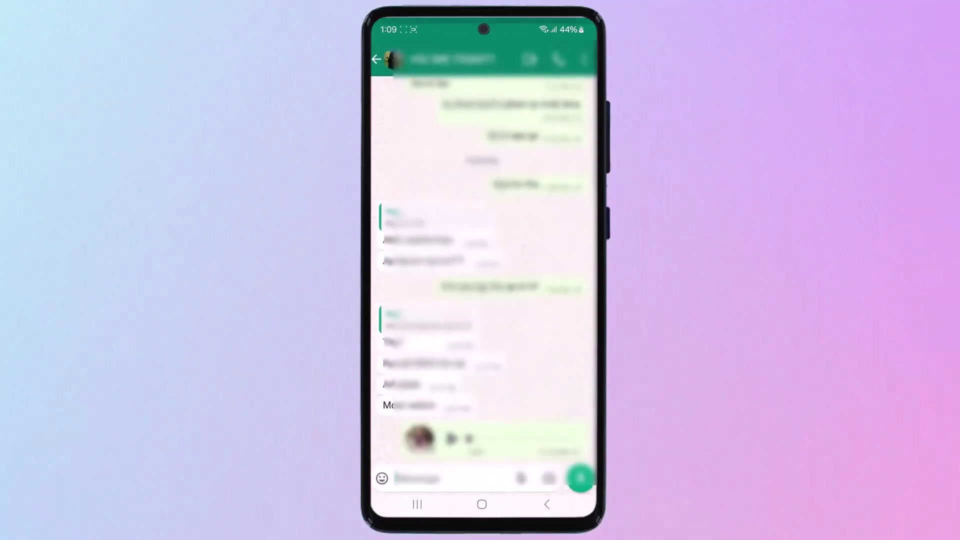
{"action": "scroll", "coordinate": [484, 300], "scroll_direction": "up", "scroll_amount": 3}
{"action": "scroll", "coordinate": [484, 301], "scroll_direction": "up", "scroll_amount": 3}
{"action": "scroll", "coordinate": [484, 300], "scroll_direction": "up", "scroll_amount": 3}
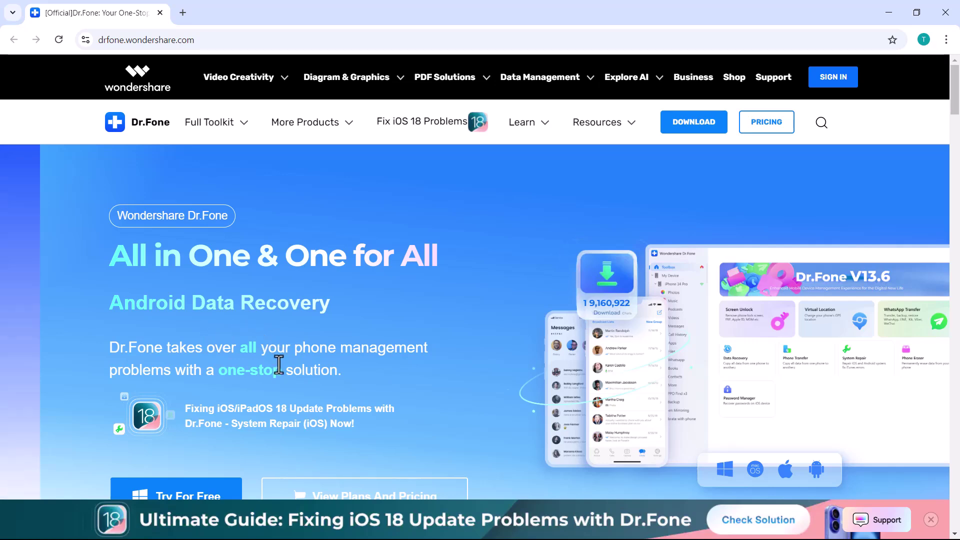
{"action": "scroll", "coordinate": [275, 380], "scroll_direction": "down", "scroll_amount": 1}
{"action": "scroll", "coordinate": [276, 379], "scroll_direction": "down", "scroll_amount": 1}
{"action": "scroll", "coordinate": [275, 380], "scroll_direction": "down", "scroll_amount": 1}
{"action": "scroll", "coordinate": [275, 379], "scroll_direction": "down", "scroll_amount": 3}
{"action": "scroll", "coordinate": [276, 380], "scroll_direction": "down", "scroll_amount": 2}
{"action": "scroll", "coordinate": [275, 381], "scroll_direction": "down", "scroll_amount": 1}
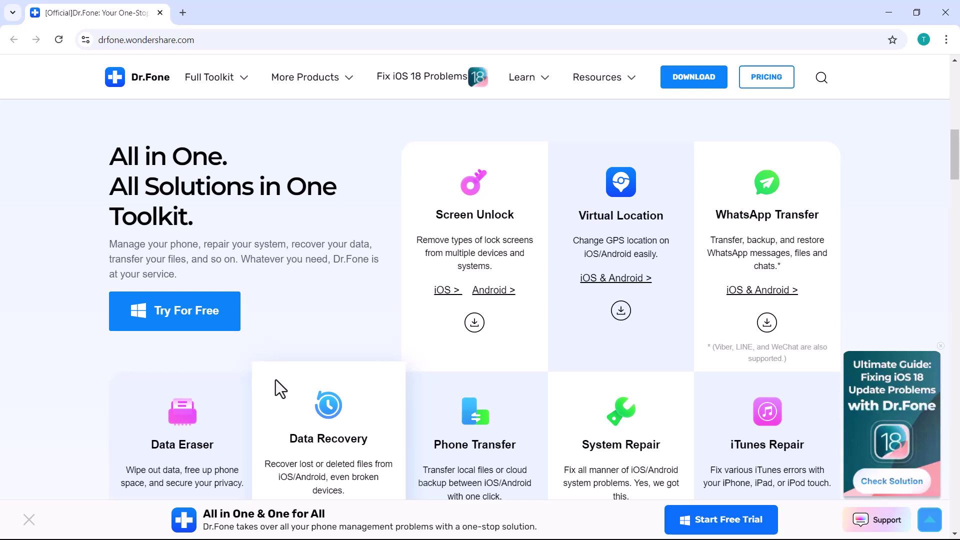
{"action": "scroll", "coordinate": [275, 379], "scroll_direction": "down", "scroll_amount": 2}
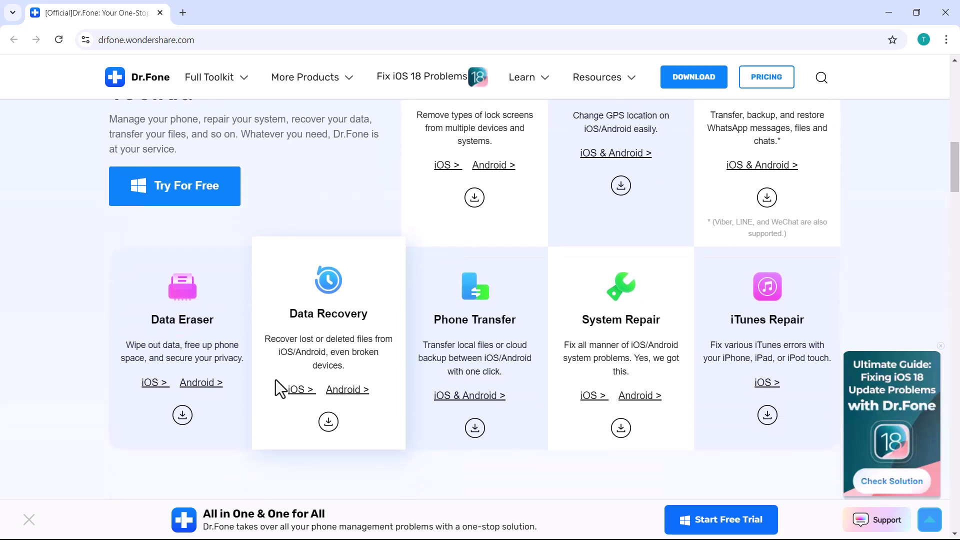
{"action": "scroll", "coordinate": [276, 380], "scroll_direction": "down", "scroll_amount": 2}
{"action": "scroll", "coordinate": [275, 380], "scroll_direction": "down", "scroll_amount": 2}
{"action": "scroll", "coordinate": [275, 379], "scroll_direction": "down", "scroll_amount": 1}
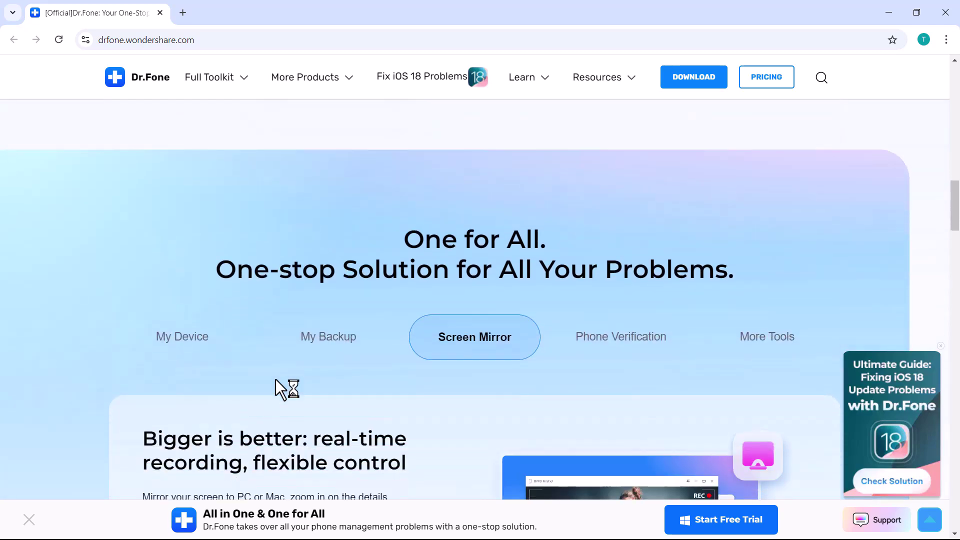
{"action": "scroll", "coordinate": [276, 379], "scroll_direction": "down", "scroll_amount": 3}
{"action": "scroll", "coordinate": [276, 379], "scroll_direction": "down", "scroll_amount": 1}
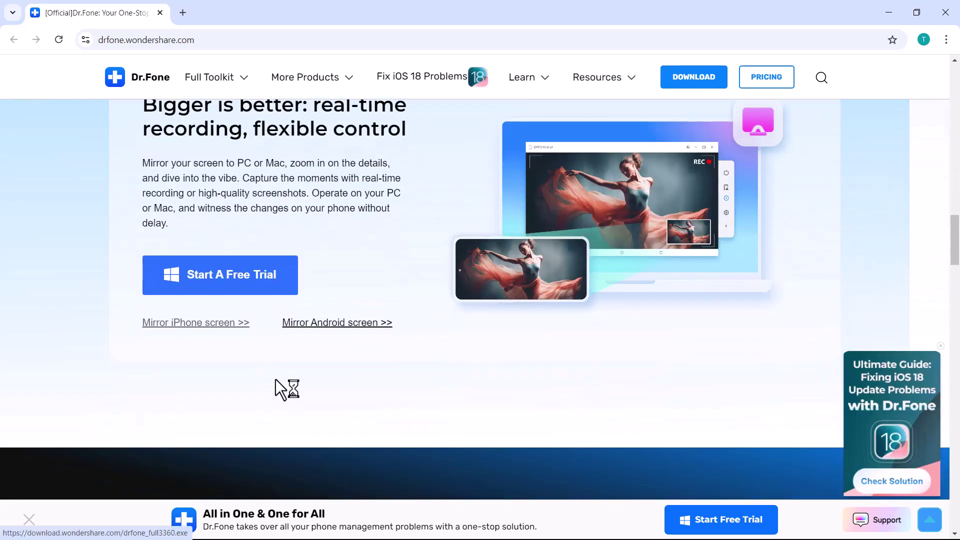
{"action": "scroll", "coordinate": [275, 379], "scroll_direction": "down", "scroll_amount": 3}
{"action": "scroll", "coordinate": [276, 379], "scroll_direction": "down", "scroll_amount": 1}
{"action": "scroll", "coordinate": [276, 379], "scroll_direction": "down", "scroll_amount": 1}
{"action": "scroll", "coordinate": [276, 379], "scroll_direction": "down", "scroll_amount": 1}
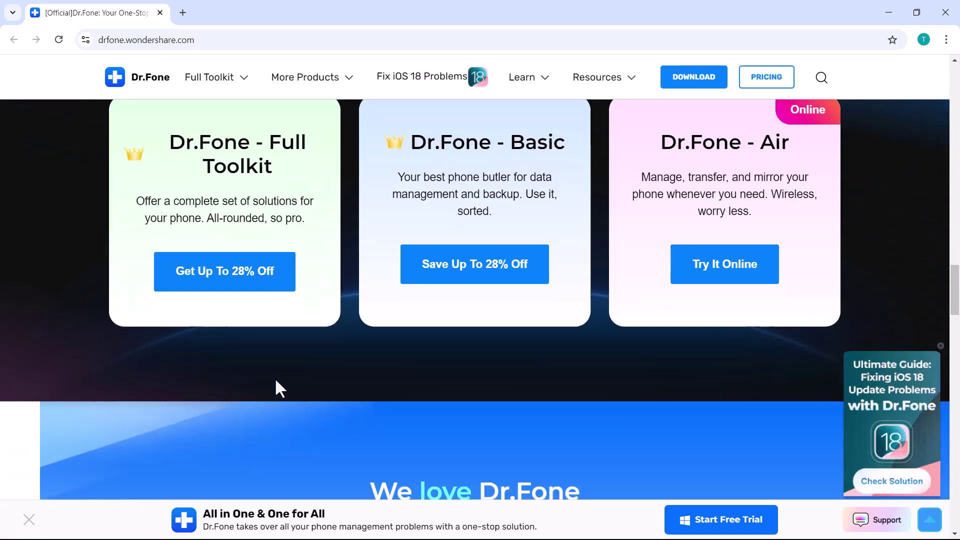
{"action": "scroll", "coordinate": [275, 380], "scroll_direction": "down", "scroll_amount": 4}
{"action": "scroll", "coordinate": [276, 380], "scroll_direction": "down", "scroll_amount": 3}
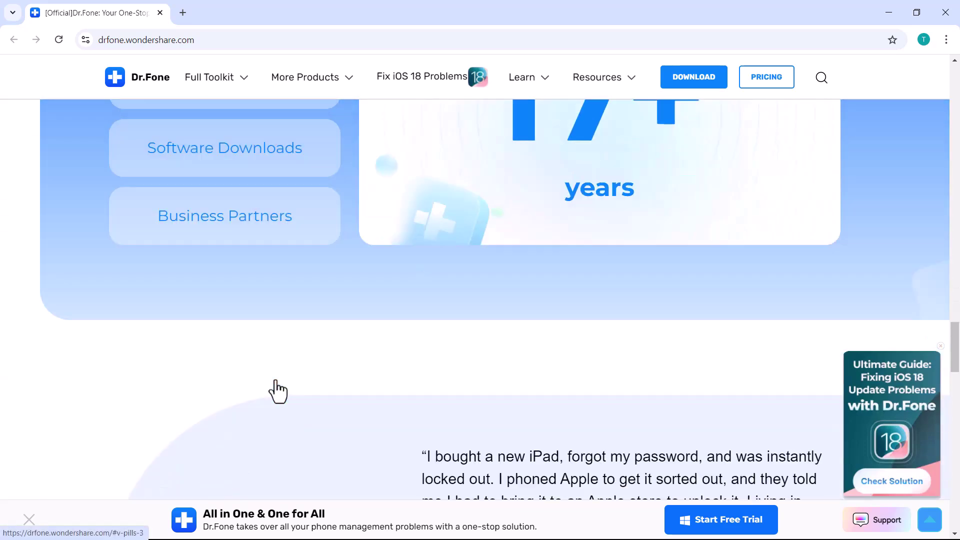
{"action": "scroll", "coordinate": [275, 379], "scroll_direction": "down", "scroll_amount": 1}
{"action": "scroll", "coordinate": [276, 380], "scroll_direction": "down", "scroll_amount": 3}
{"action": "scroll", "coordinate": [276, 379], "scroll_direction": "down", "scroll_amount": 2}
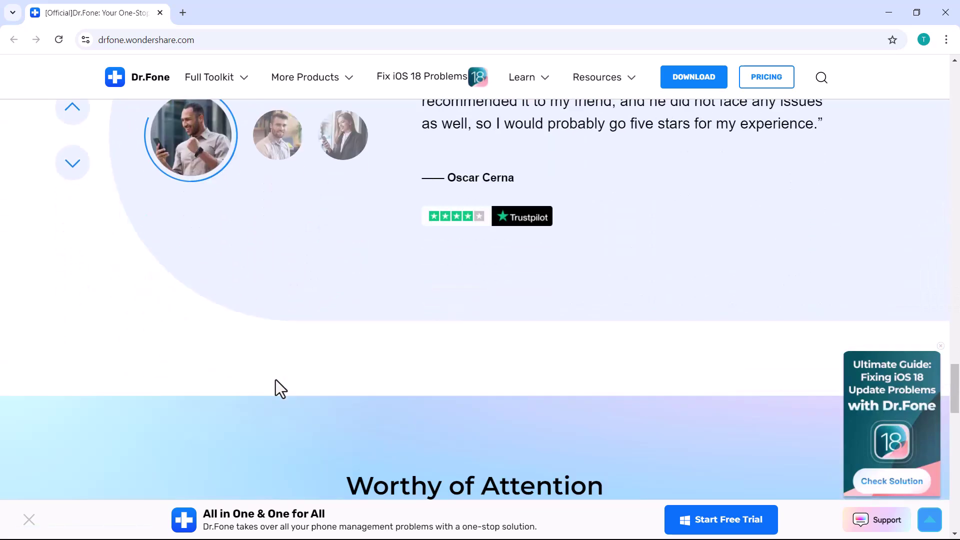
{"action": "scroll", "coordinate": [275, 380], "scroll_direction": "down", "scroll_amount": 5}
{"action": "scroll", "coordinate": [276, 380], "scroll_direction": "down", "scroll_amount": 5}
{"action": "scroll", "coordinate": [276, 380], "scroll_direction": "up", "scroll_amount": 10}
{"action": "scroll", "coordinate": [275, 380], "scroll_direction": "up", "scroll_amount": 2}
{"action": "scroll", "coordinate": [275, 379], "scroll_direction": "down", "scroll_amount": 5}
{"action": "scroll", "coordinate": [276, 380], "scroll_direction": "down", "scroll_amount": 5}
{"action": "scroll", "coordinate": [275, 379], "scroll_direction": "up", "scroll_amount": 1}
{"action": "scroll", "coordinate": [275, 379], "scroll_direction": "up", "scroll_amount": 5}
{"action": "scroll", "coordinate": [275, 380], "scroll_direction": "up", "scroll_amount": 5}
{"action": "scroll", "coordinate": [275, 379], "scroll_direction": "up", "scroll_amount": 3}
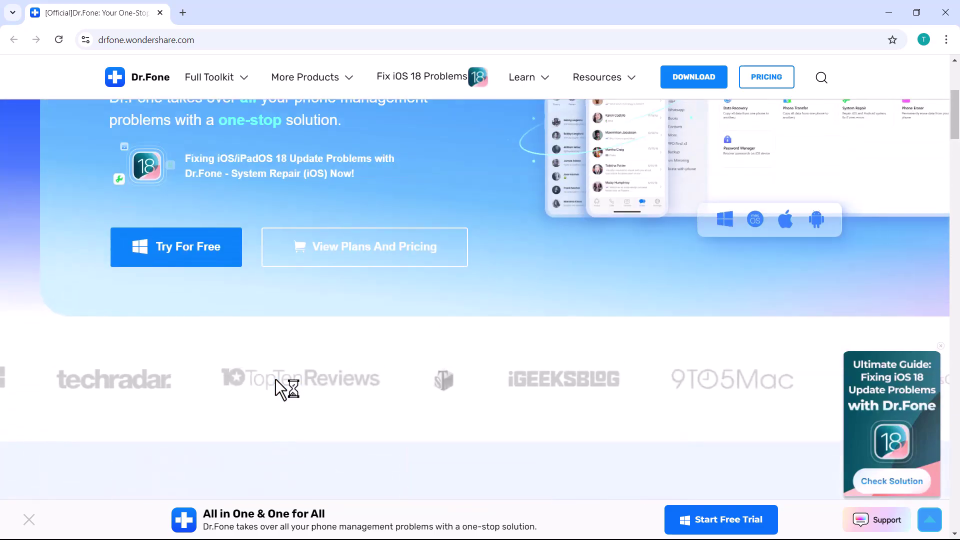
{"action": "scroll", "coordinate": [276, 379], "scroll_direction": "up", "scroll_amount": 3}
{"action": "scroll", "coordinate": [275, 378], "scroll_direction": "up", "scroll_amount": 2}
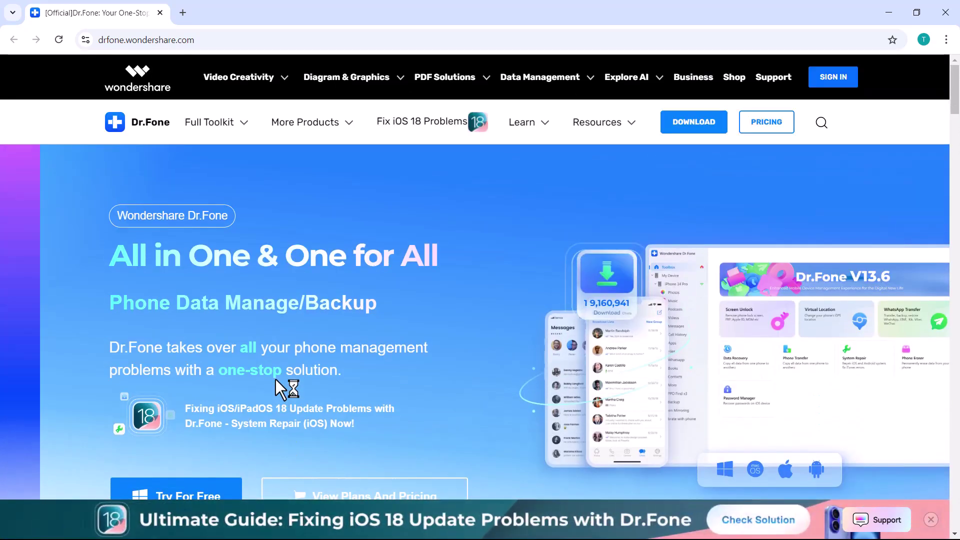
{"action": "scroll", "coordinate": [275, 379], "scroll_direction": "down", "scroll_amount": 1}
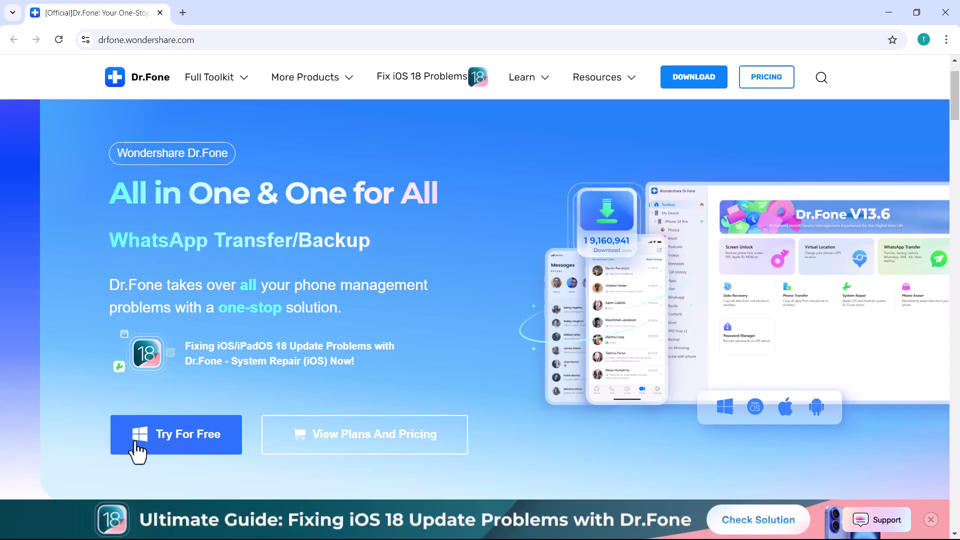